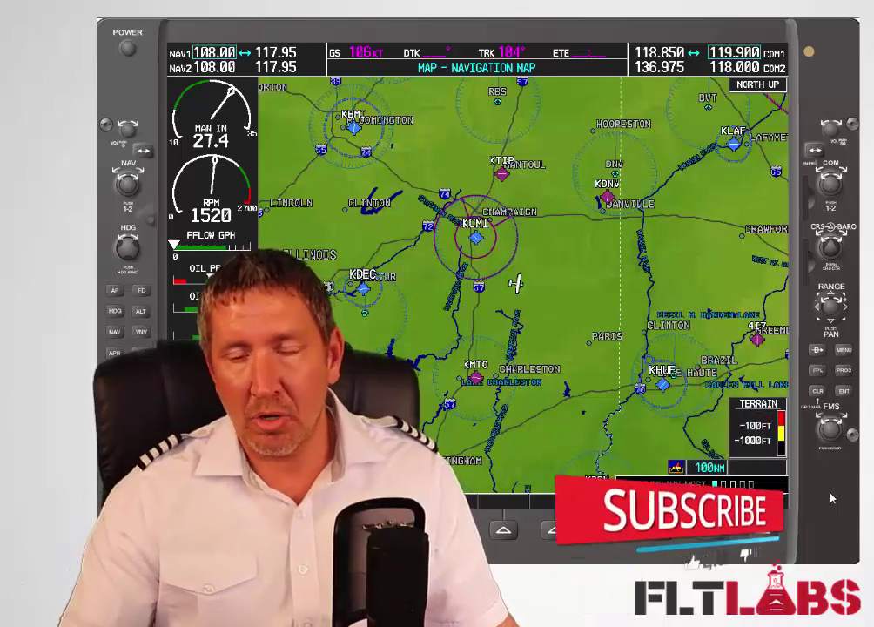
Display the MFD's empty Active Flight Plan page with the FPL key.
left_click(819, 372)
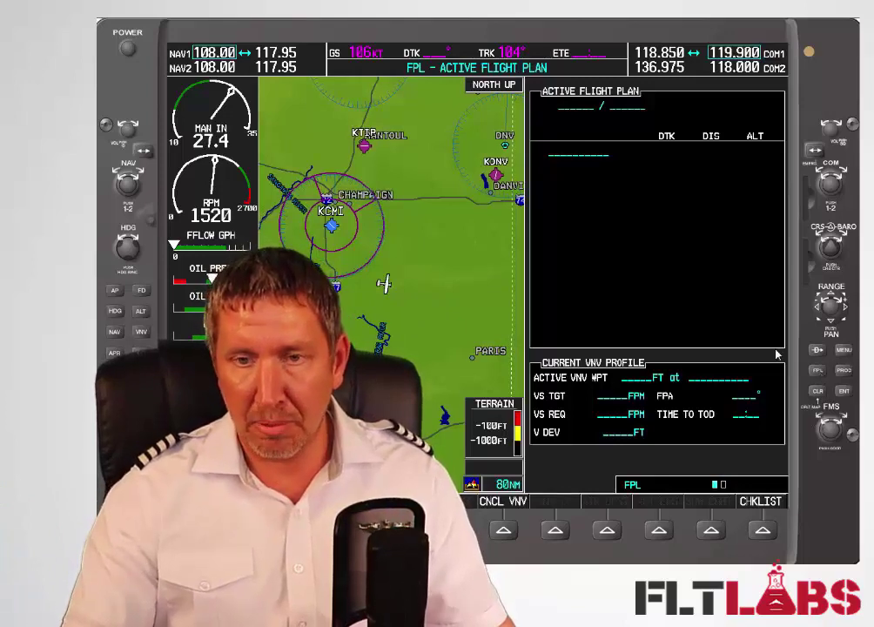
Activate the cursor on the first flight plan slot and bring up a blank Waypoint Information window.
left_click(831, 435)
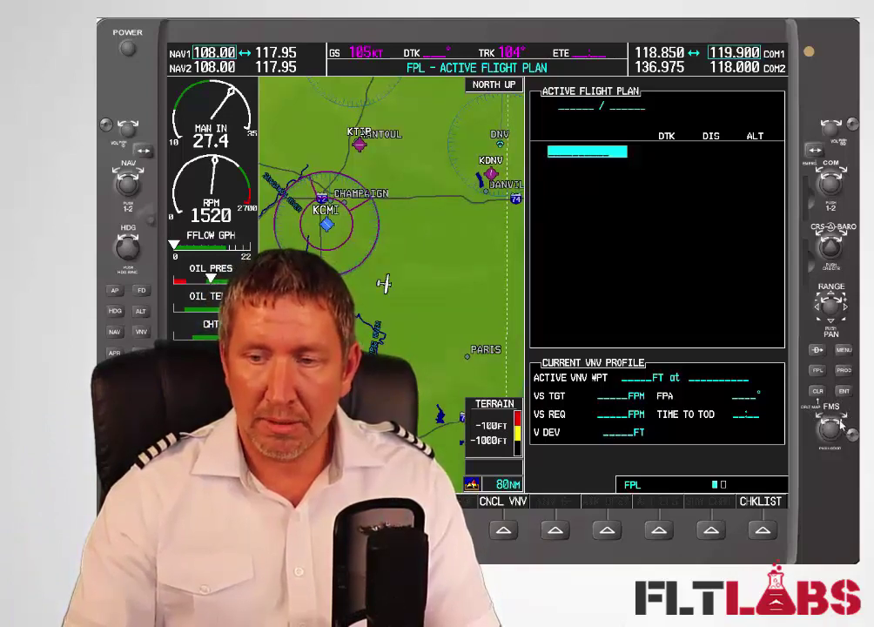
scroll(841, 417, "up", 1)
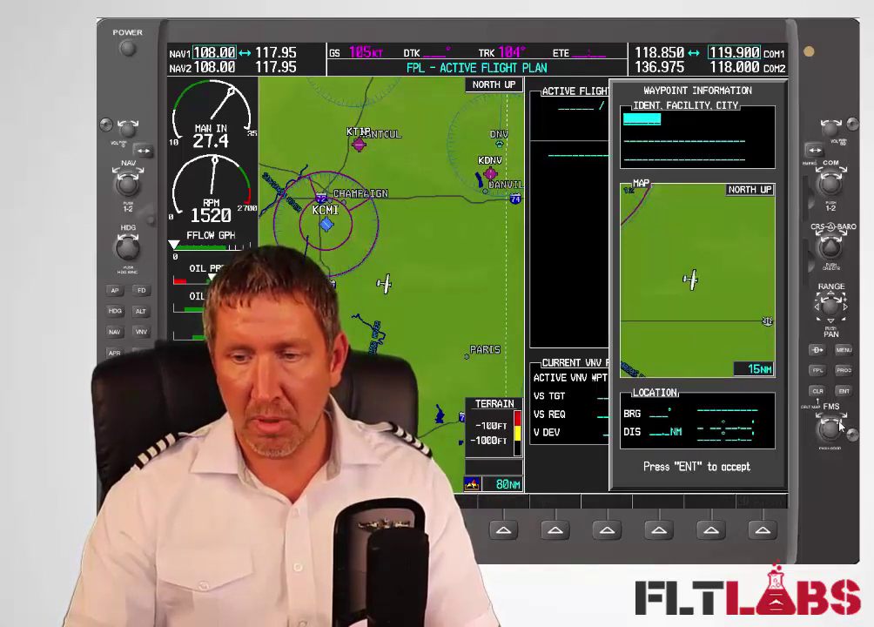
Spell I17 (Piqua Hartzell, Piqua OH) in the ident field and enter it as the first waypoint.
scroll(840, 426, "up", 1)
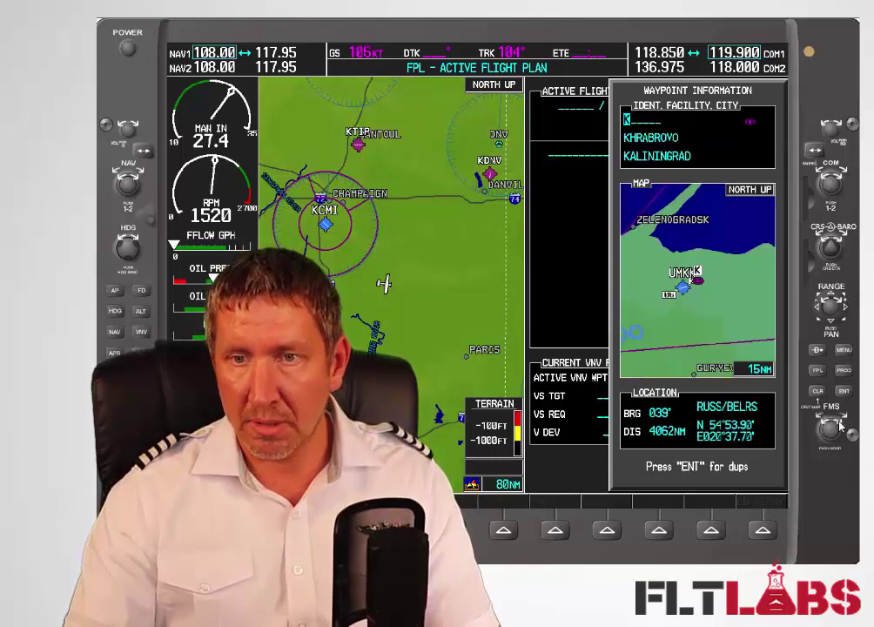
scroll(824, 423, "down", 2)
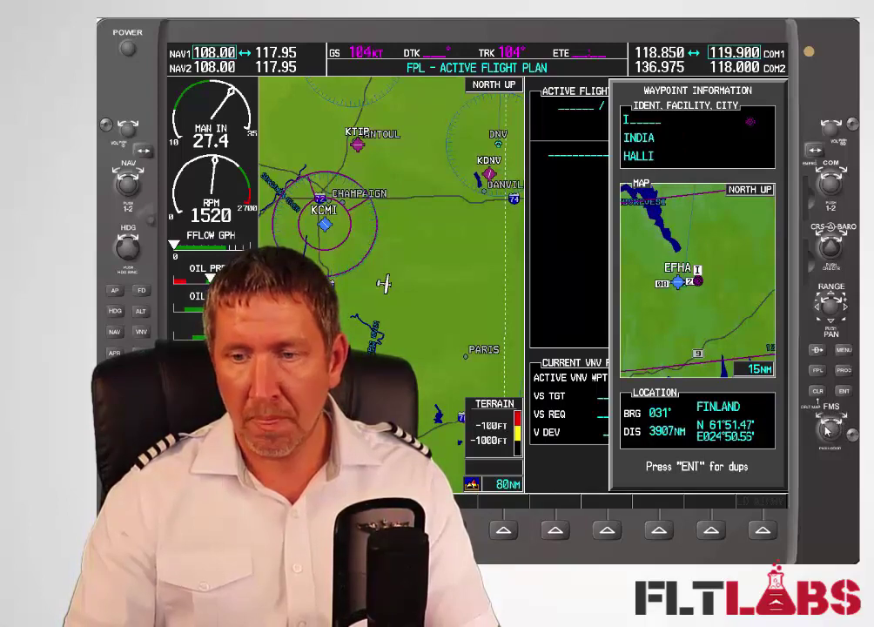
scroll(824, 424, "down", 6)
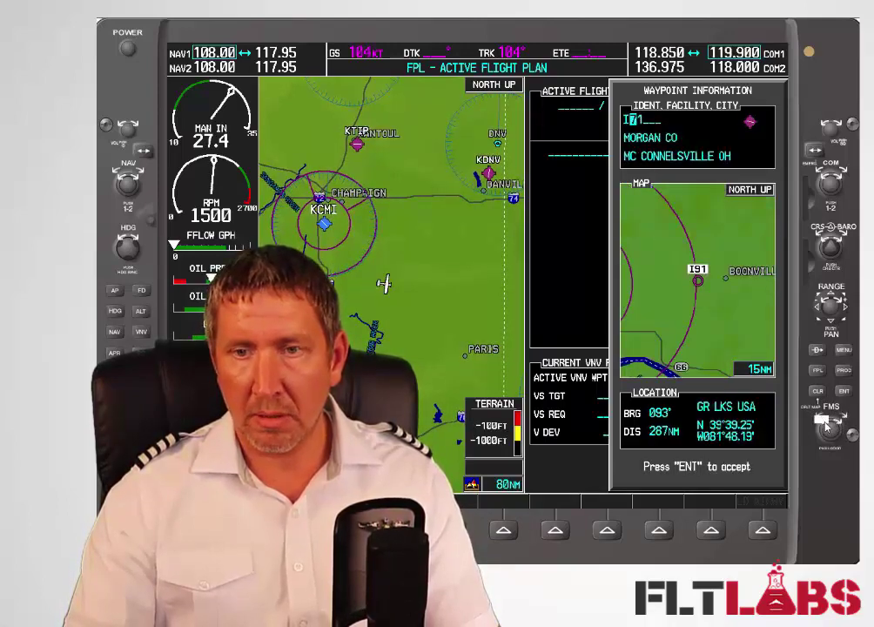
scroll(827, 425, "up", 2)
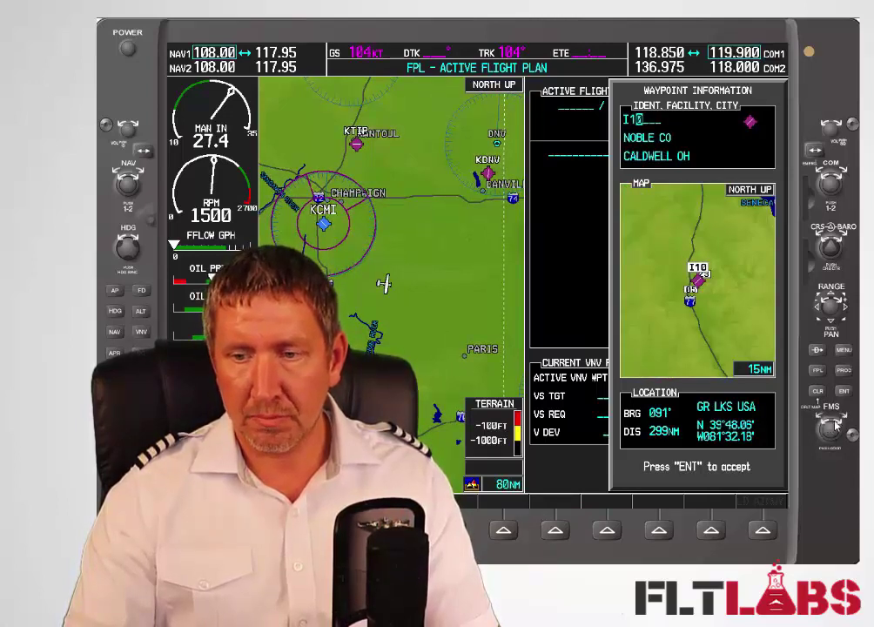
scroll(836, 423, "down", 6)
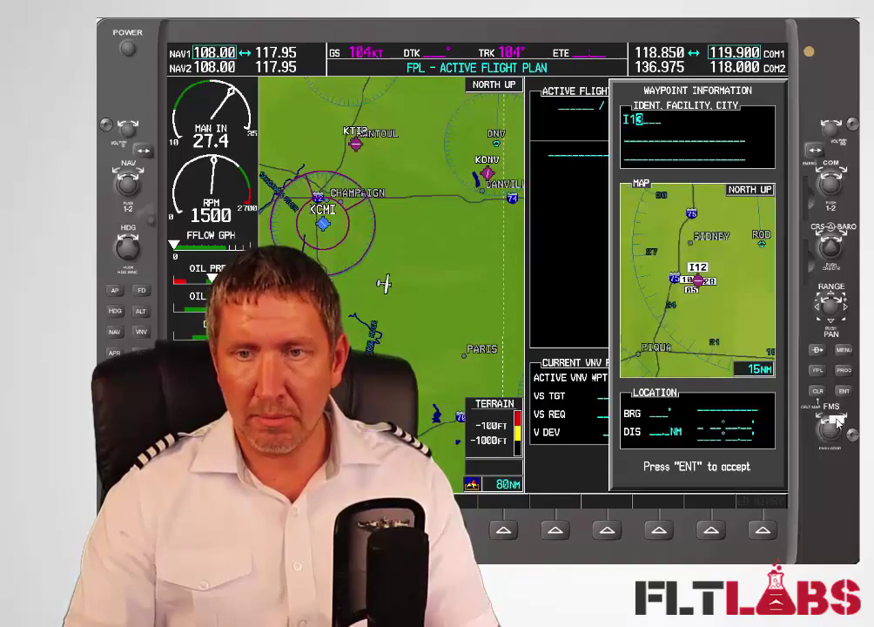
scroll(836, 424, "down", 1)
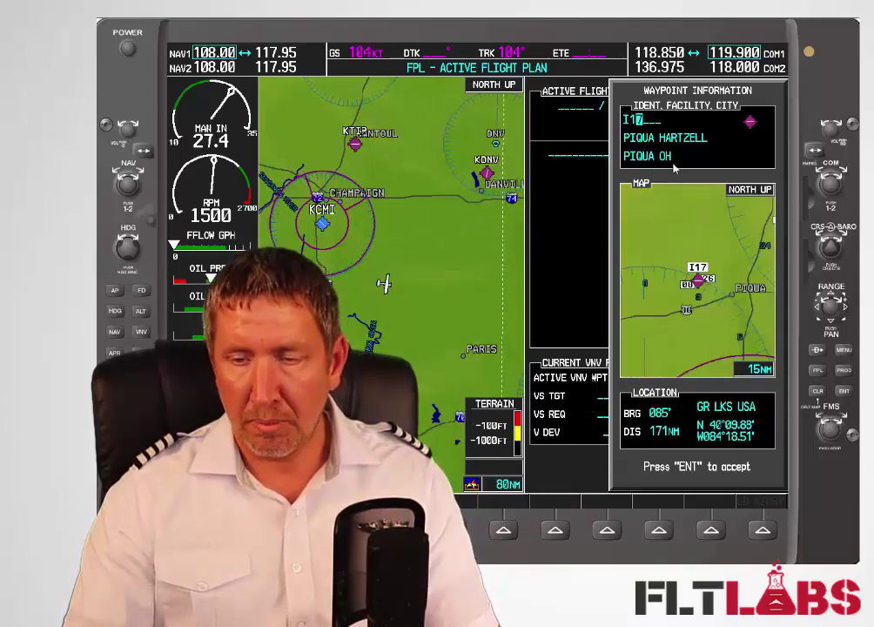
left_click(843, 392)
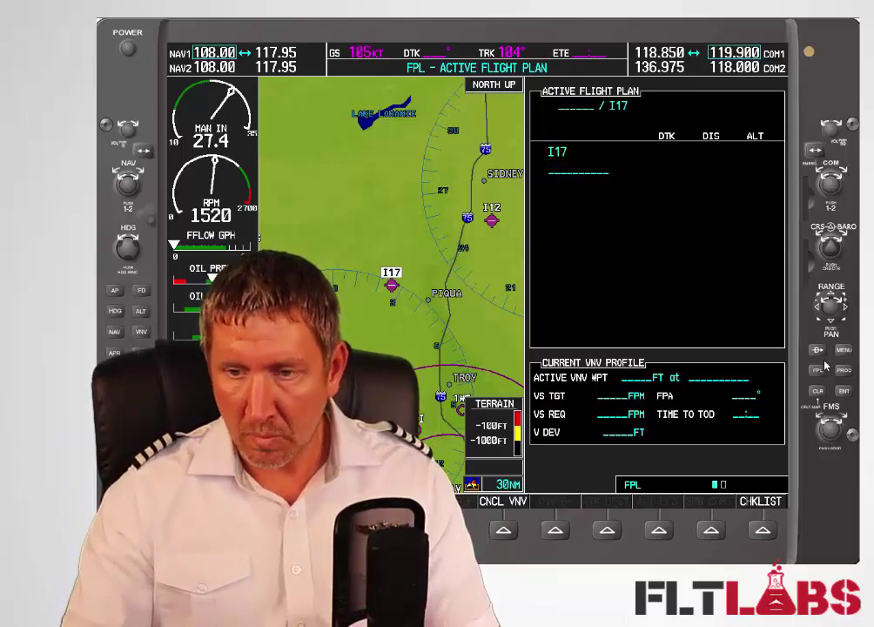
Dial KDAY (Cox Dayton Intl, Dayton OH) into the next waypoint slot and enter it after I17.
left_click(841, 426)
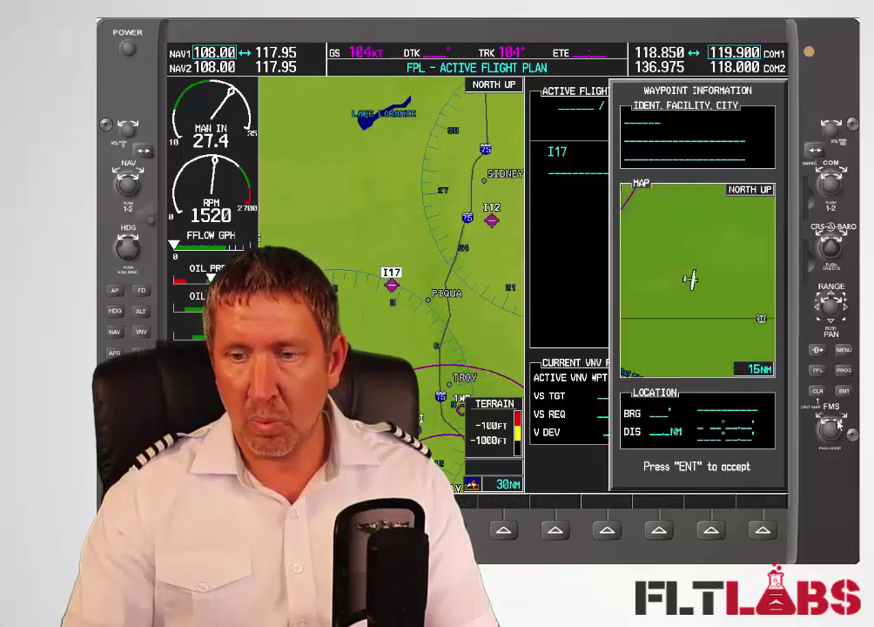
scroll(840, 426, "up", 10)
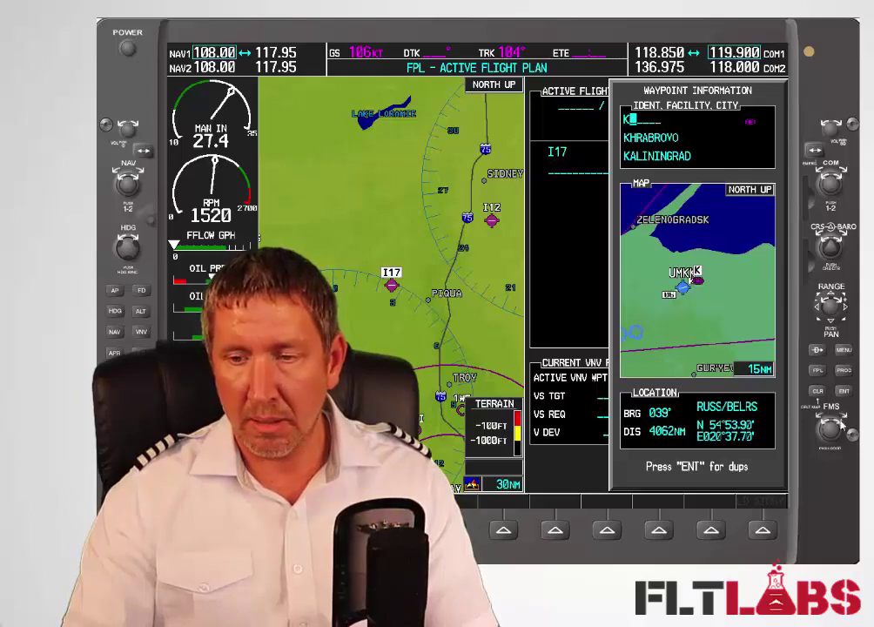
scroll(838, 426, "up", 8)
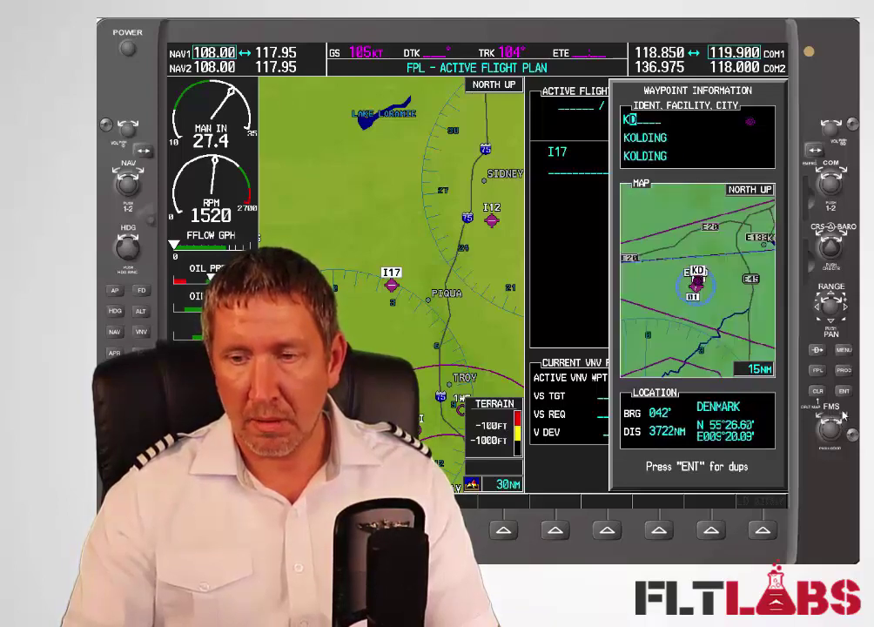
scroll(841, 427, "up", 1)
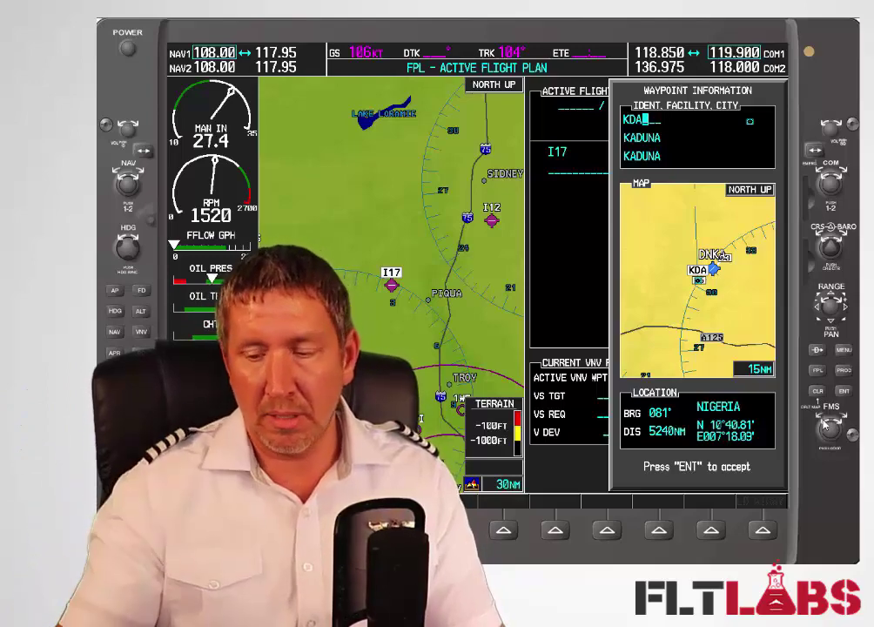
scroll(824, 424, "down", 3)
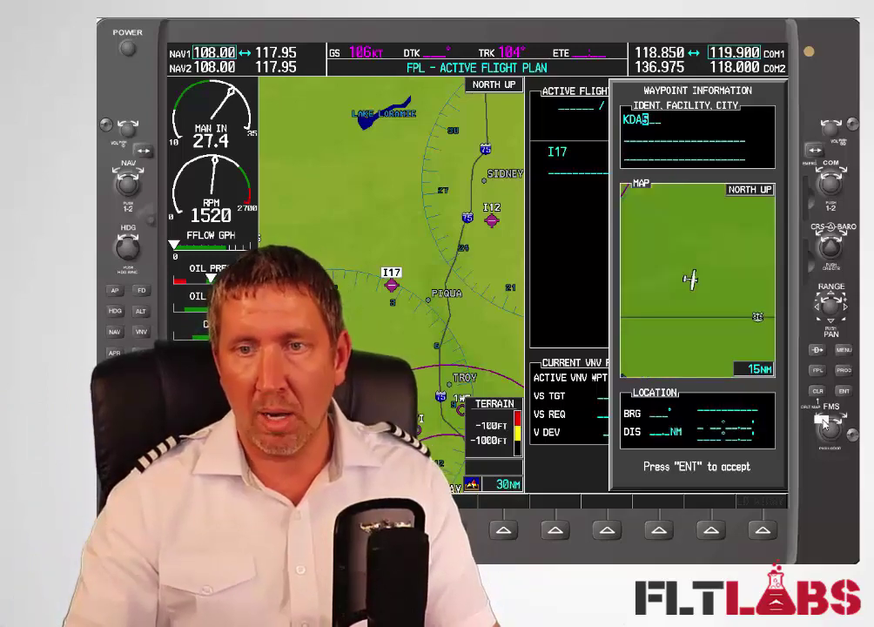
scroll(825, 424, "down", 4)
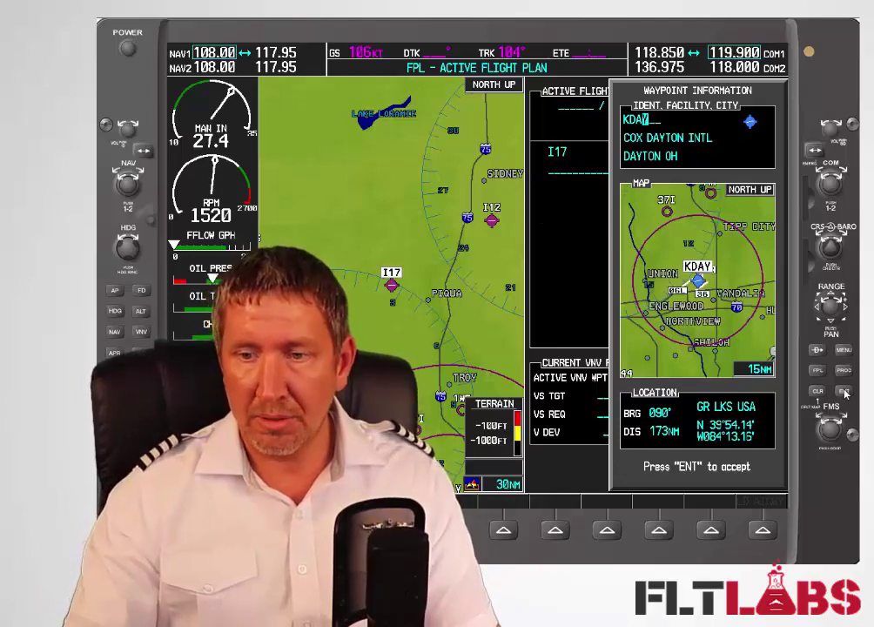
left_click(844, 392)
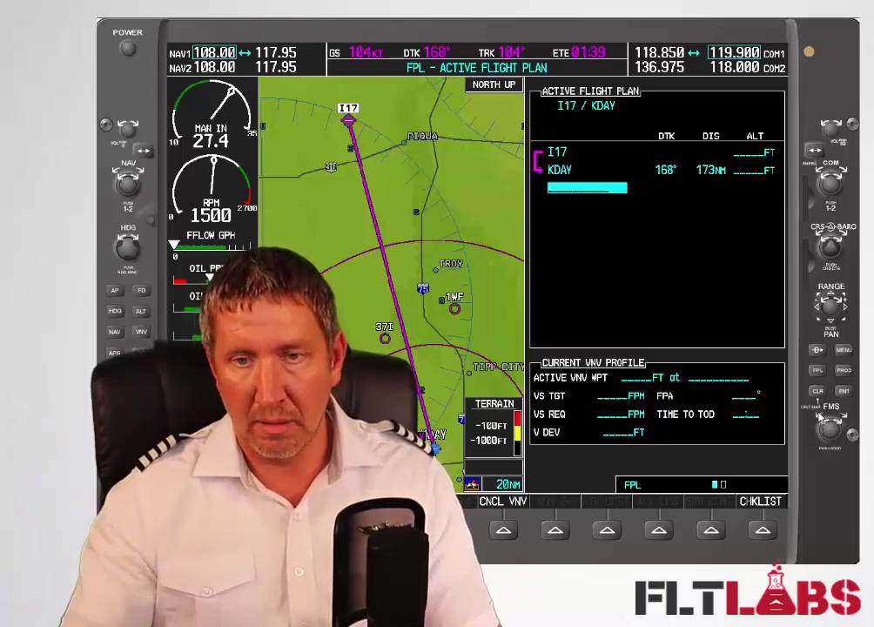
Spell DQN at the KDAY position and enter it, making the route I17–DQN–KDAY.
scroll(820, 418, "up", 2)
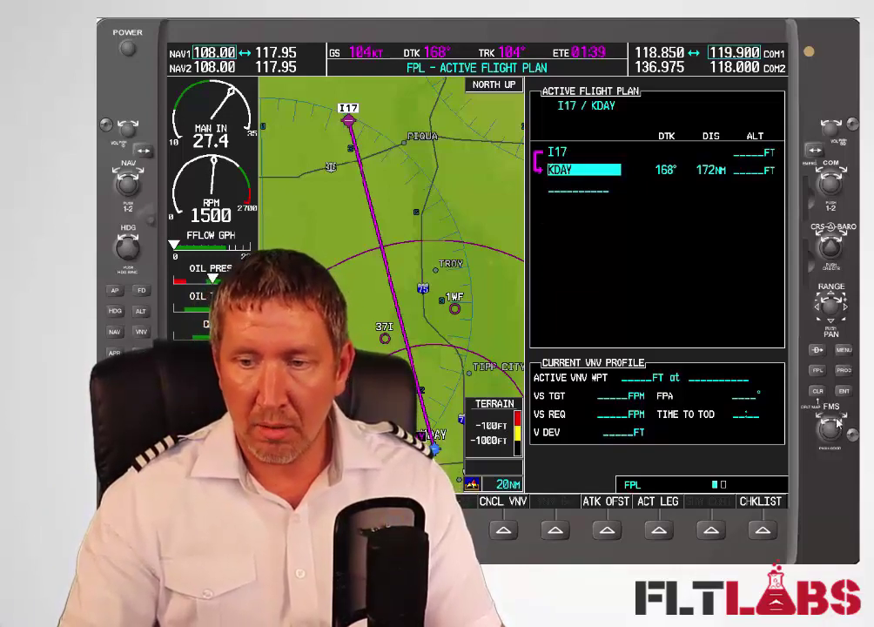
scroll(837, 423, "up", 1)
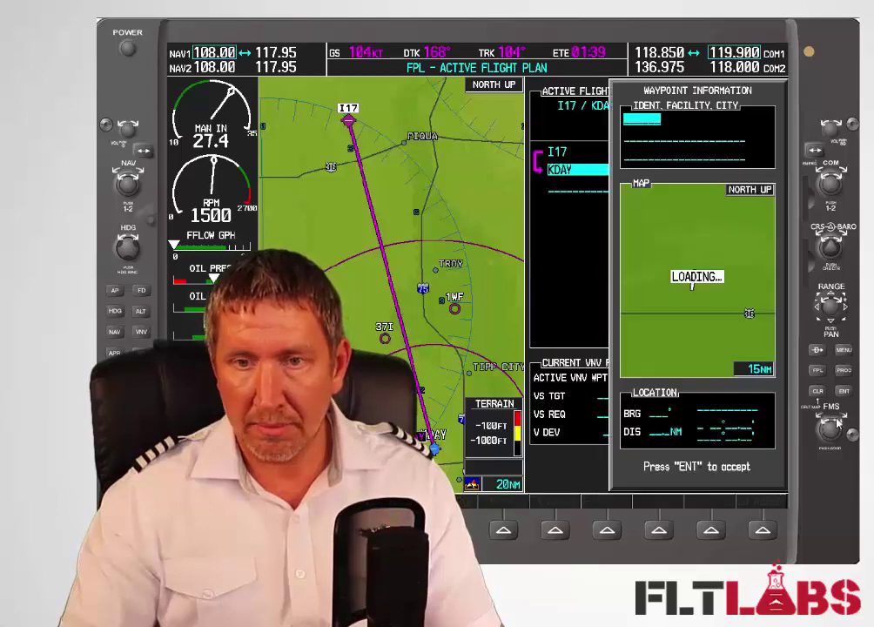
scroll(827, 426, "down", 20)
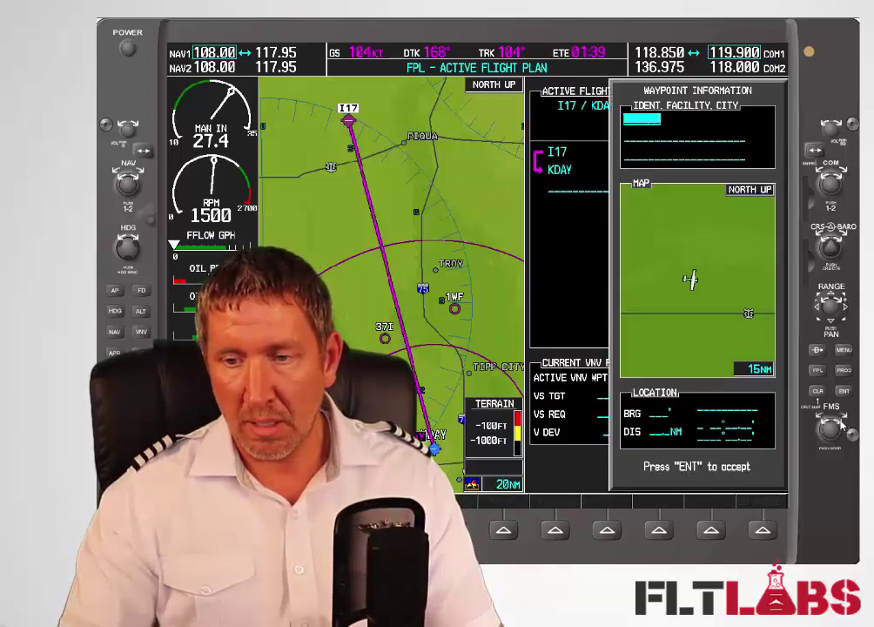
scroll(823, 424, "down", 20)
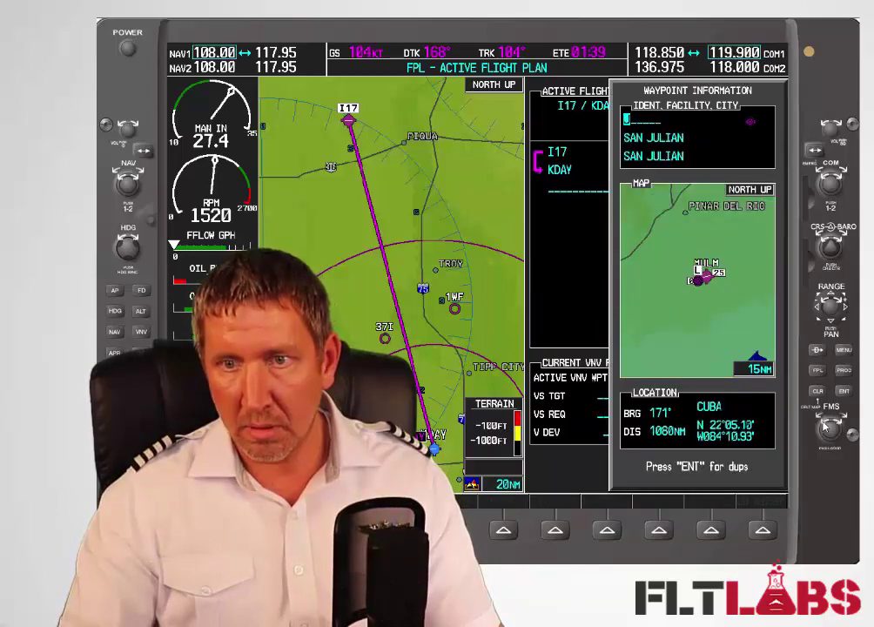
scroll(824, 425, "down", 3)
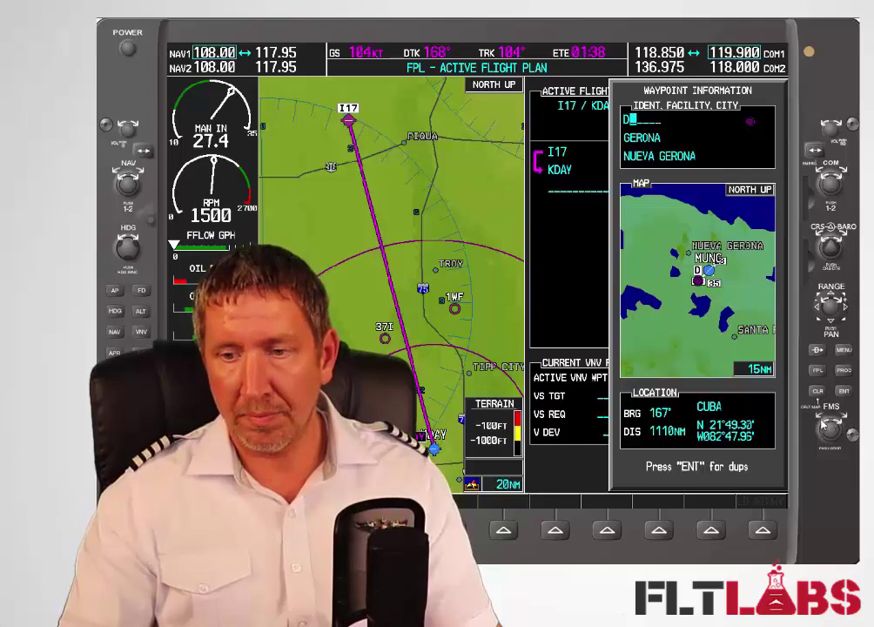
scroll(825, 424, "down", 4)
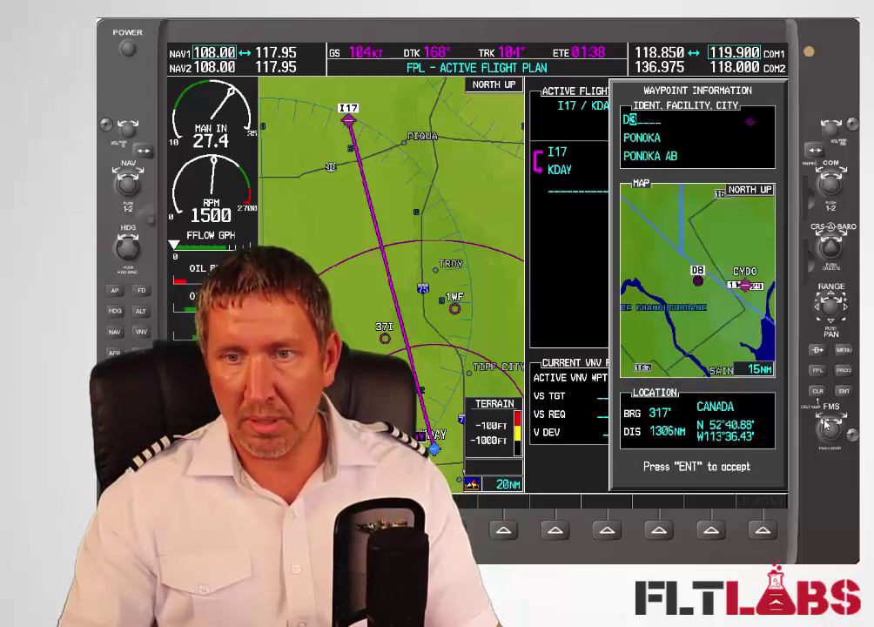
scroll(825, 424, "down", 4)
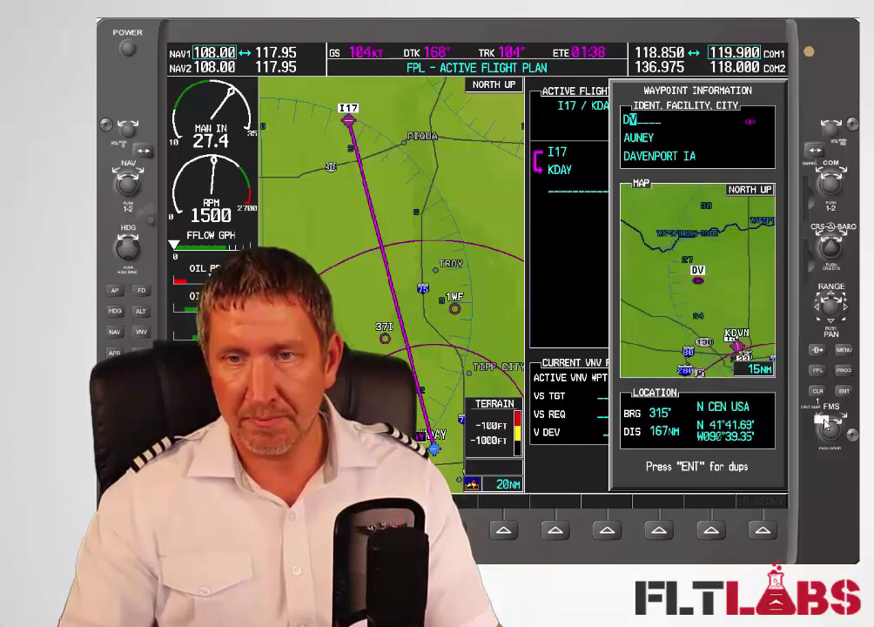
scroll(825, 424, "down", 4)
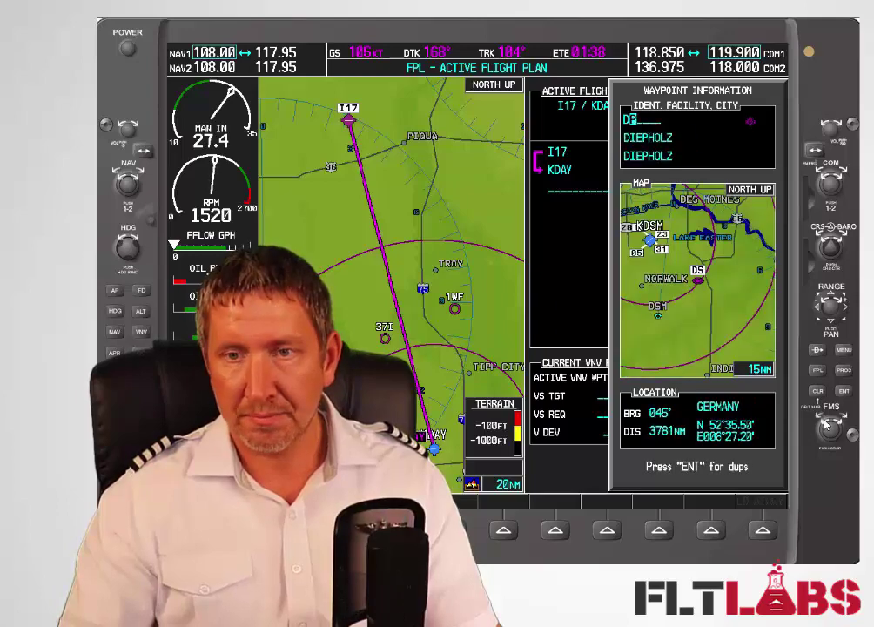
scroll(841, 424, "down", 1)
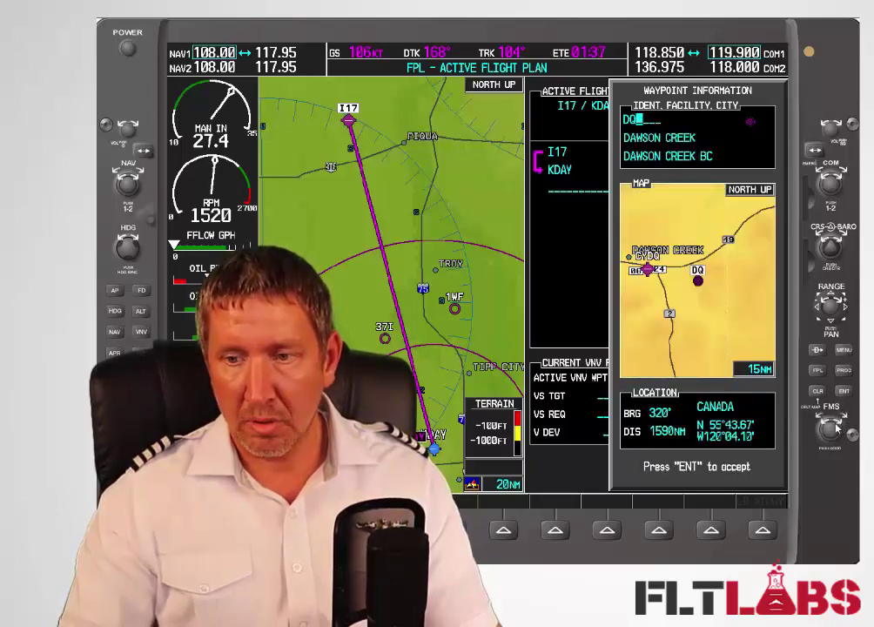
scroll(841, 424, "down", 1)
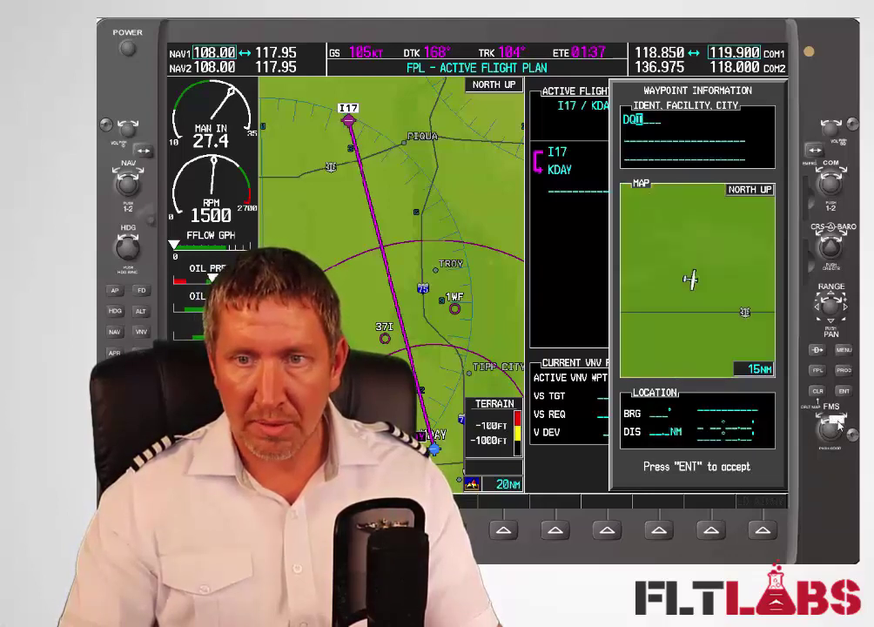
scroll(841, 424, "down", 3)
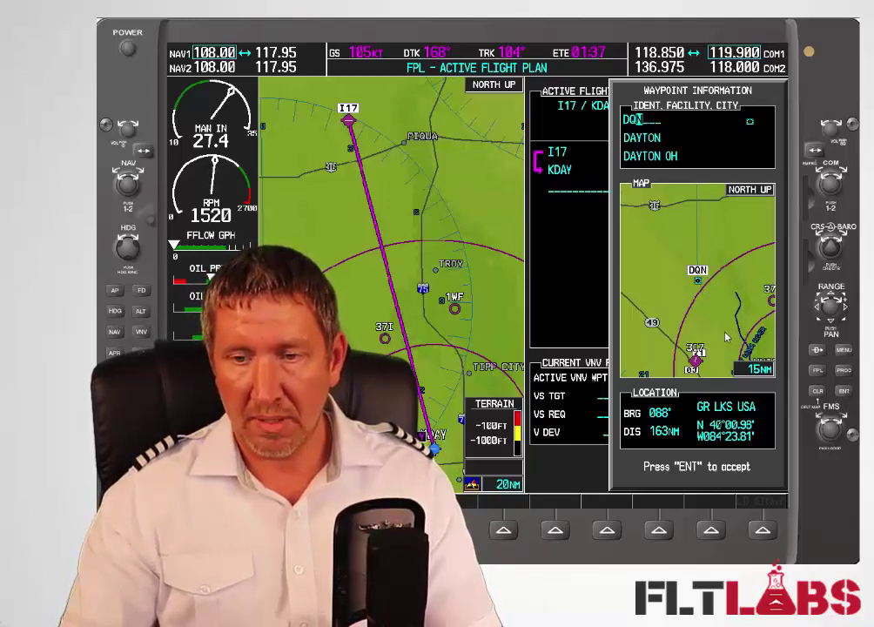
left_click(844, 394)
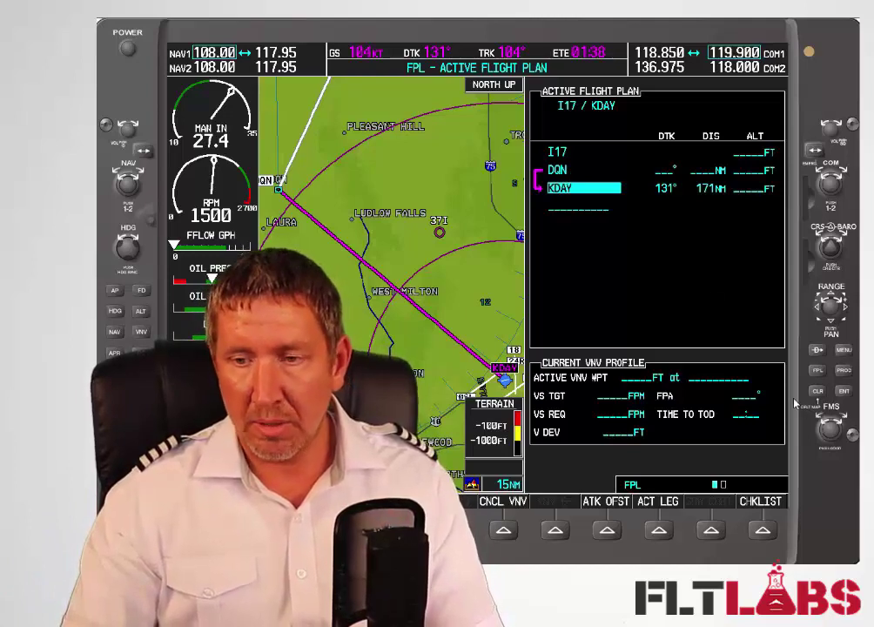
Select I17 in the flight plan and activate a Direct-To course to it.
scroll(817, 422, "up", 2)
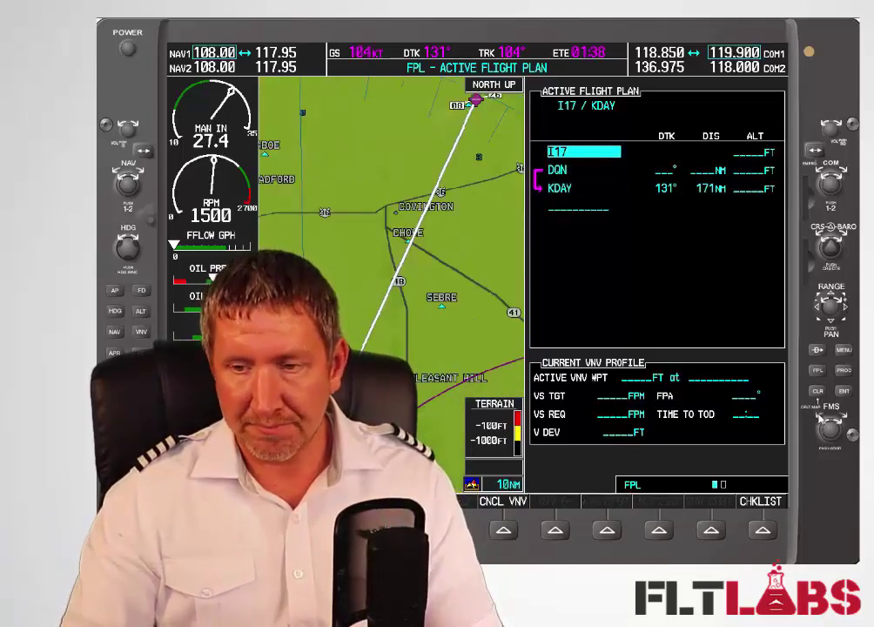
left_click(818, 351)
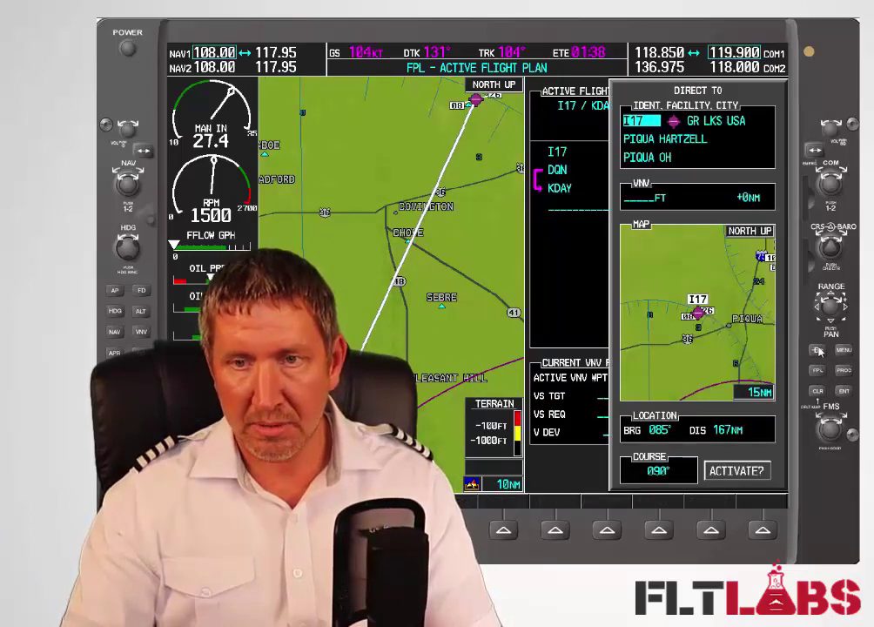
left_click(844, 393)
left_click(844, 394)
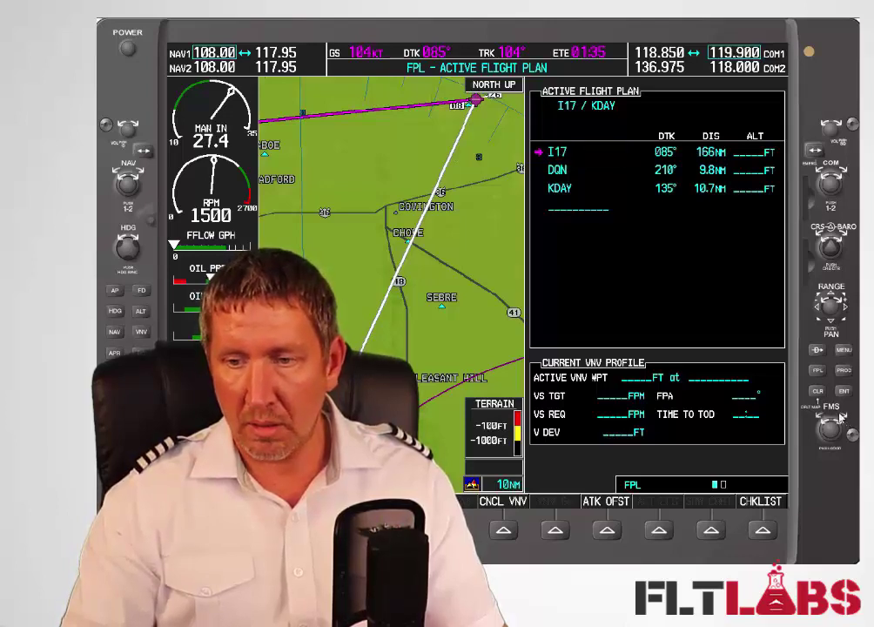
scroll(844, 418, "down", 1)
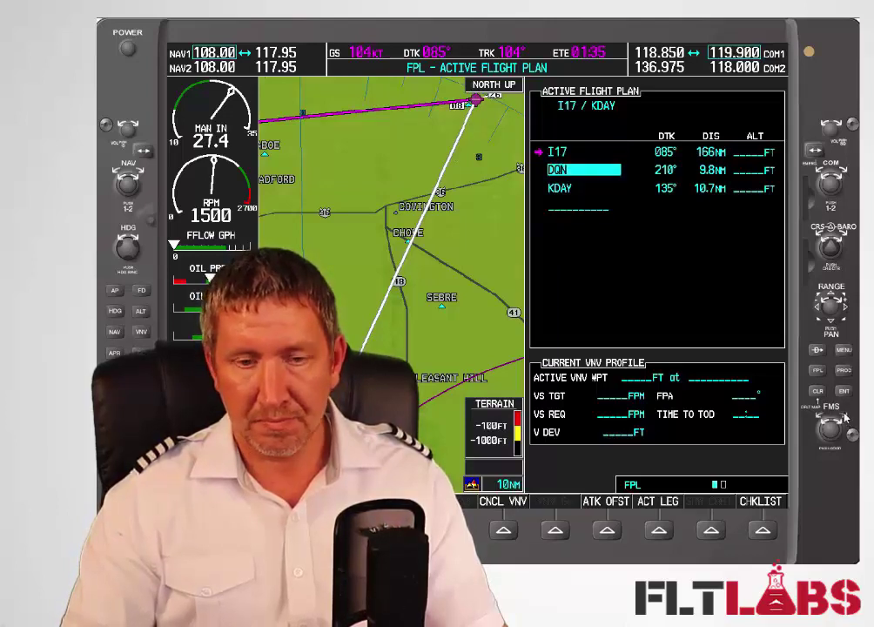
scroll(835, 420, "down", 1)
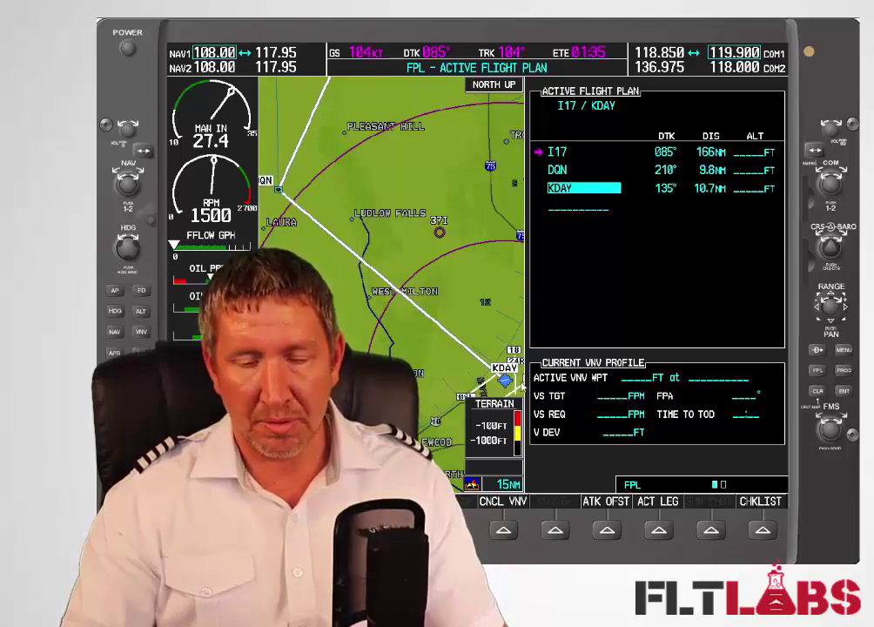
scroll(822, 420, "down", 1)
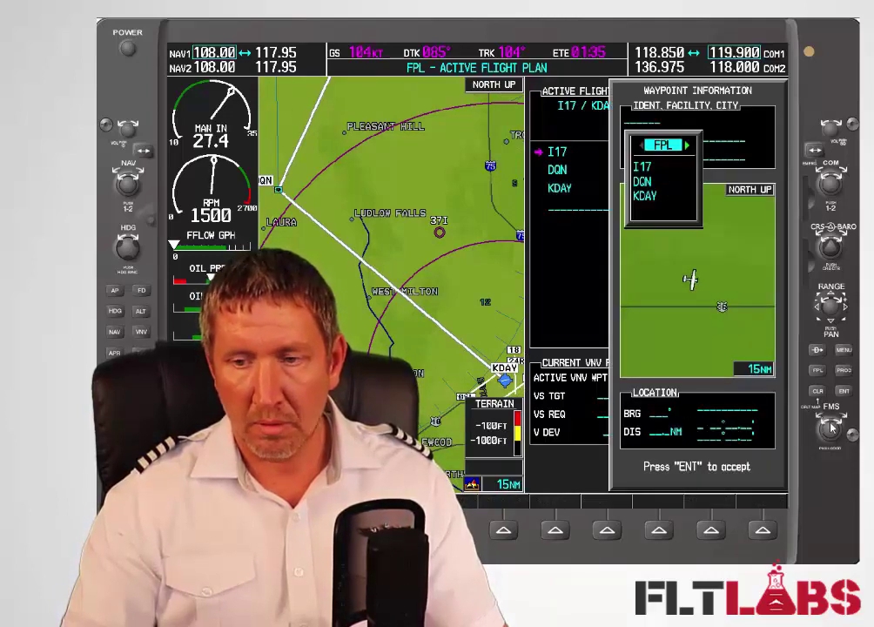
scroll(827, 427, "up", 1)
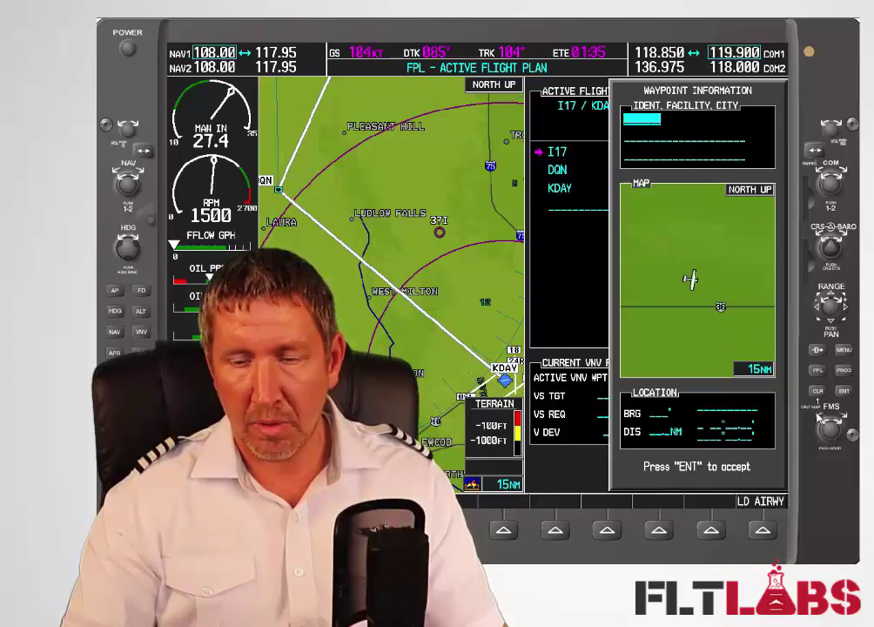
left_click(816, 393)
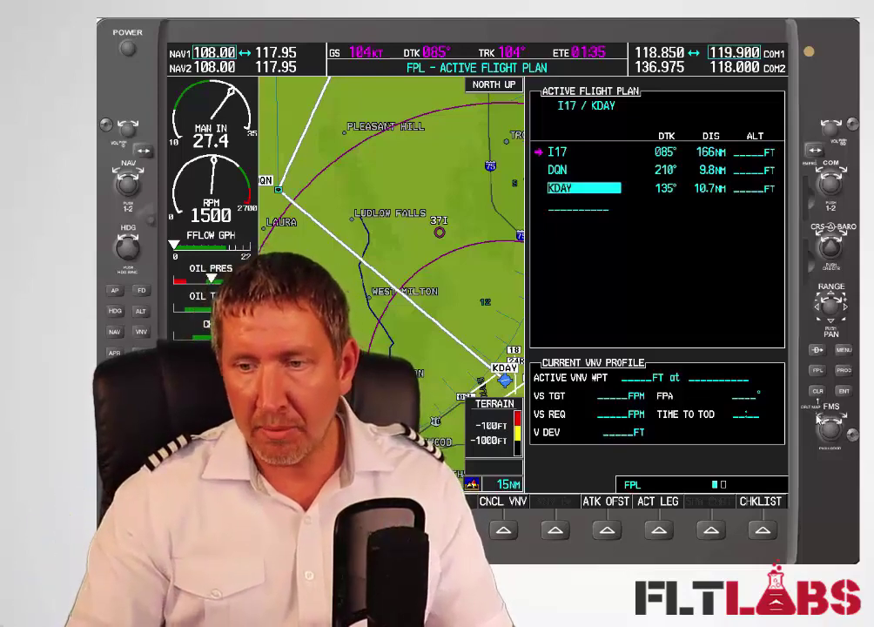
Select DQN in the flight plan and confirm its removal with CLR then ENT.
scroll(818, 419, "up", 1)
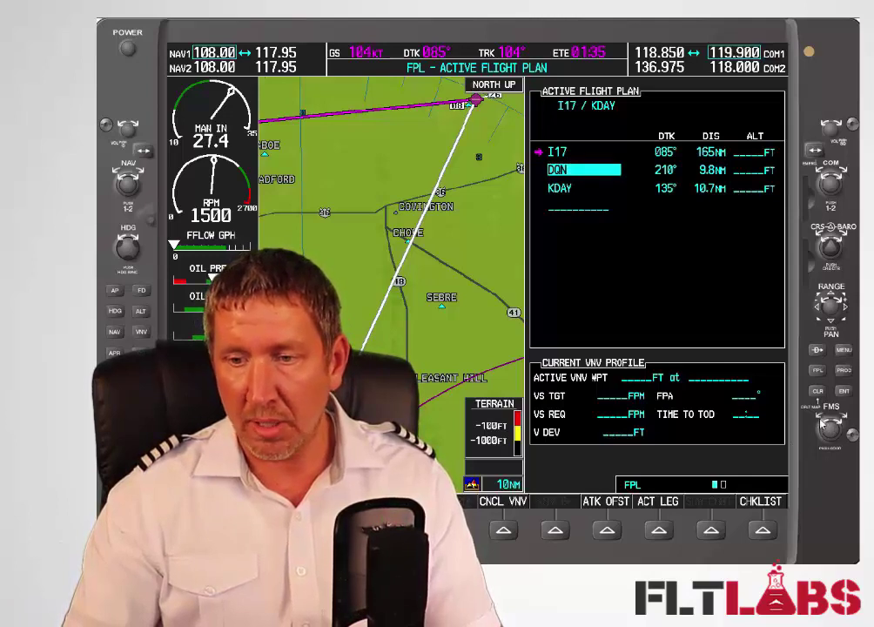
left_click(817, 392)
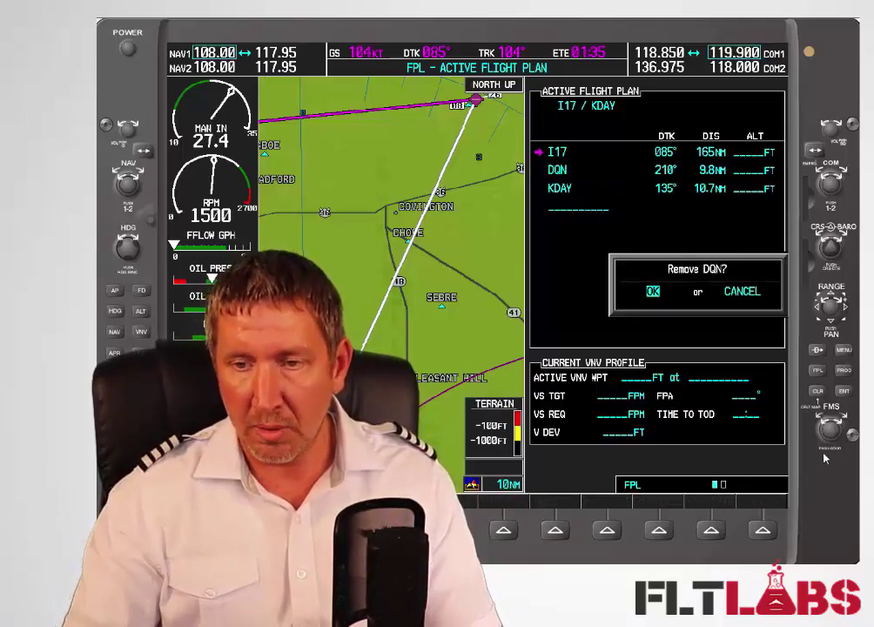
left_click(843, 393)
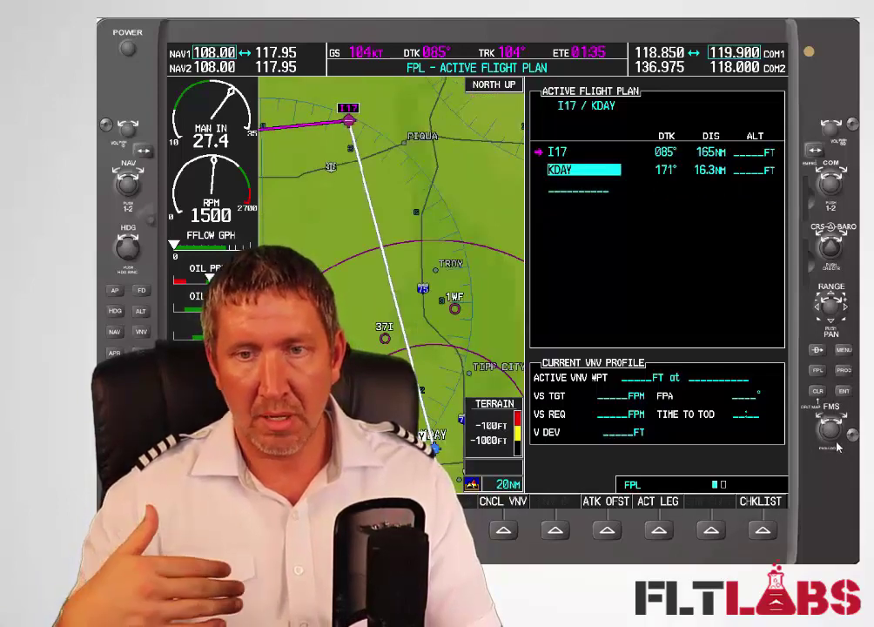